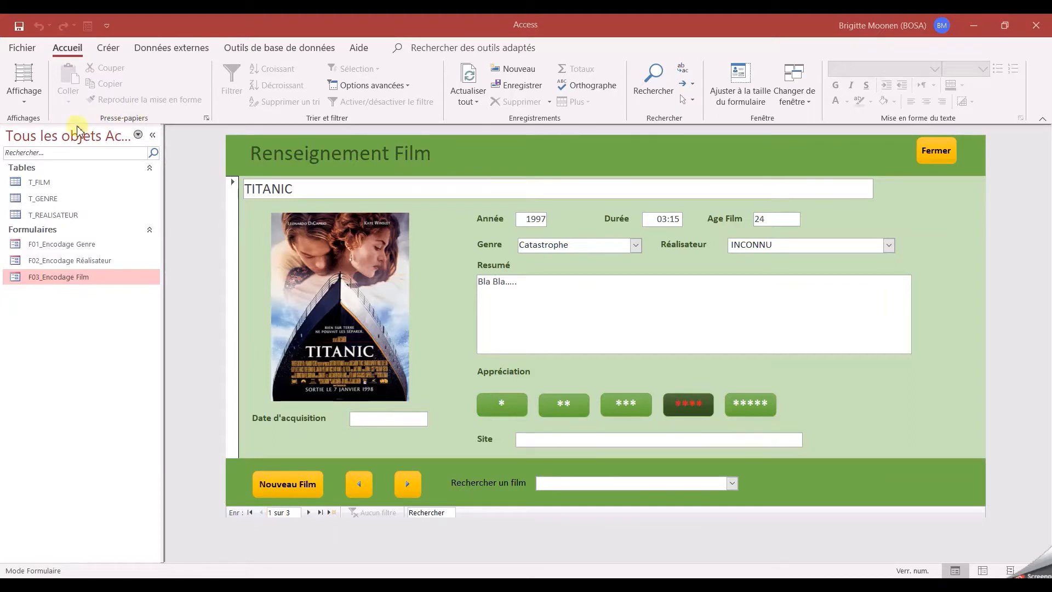
Open the F03_Encodage Film form in Design view and add a text box in the form footer, beside the film search list
click(24, 102)
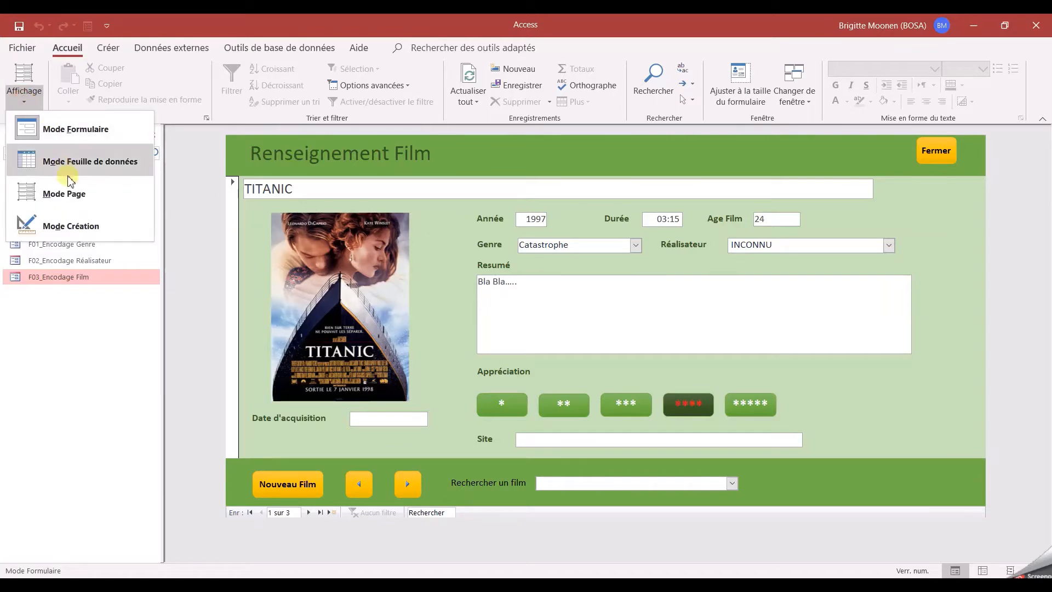
click(71, 225)
scroll(556, 433, down, 3)
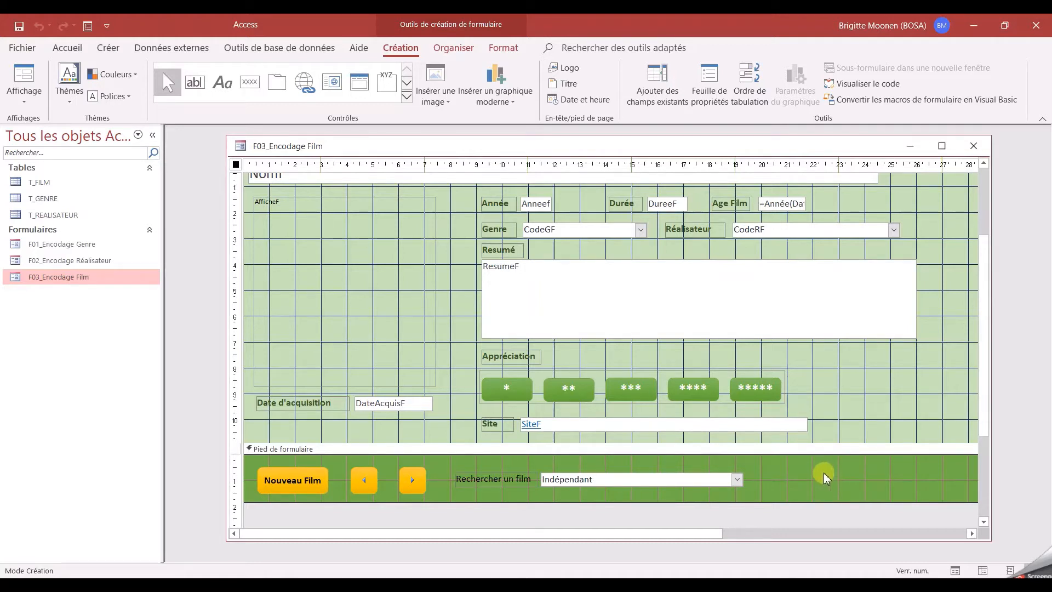
click(194, 84)
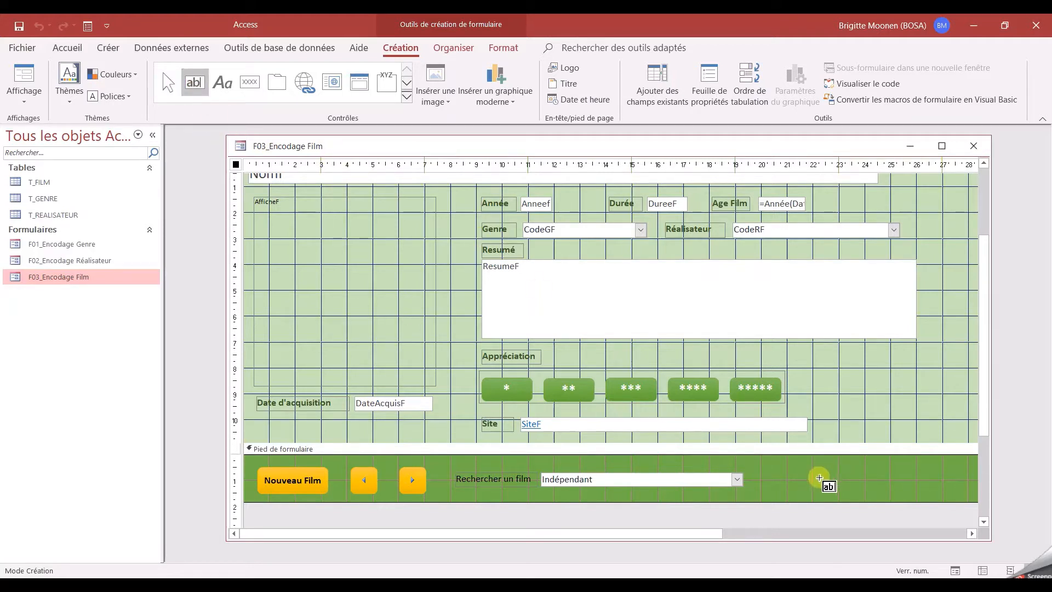
click(819, 478)
Delete the new text box's attached label and move the box closer to the film search list, aligned with it
click(755, 483)
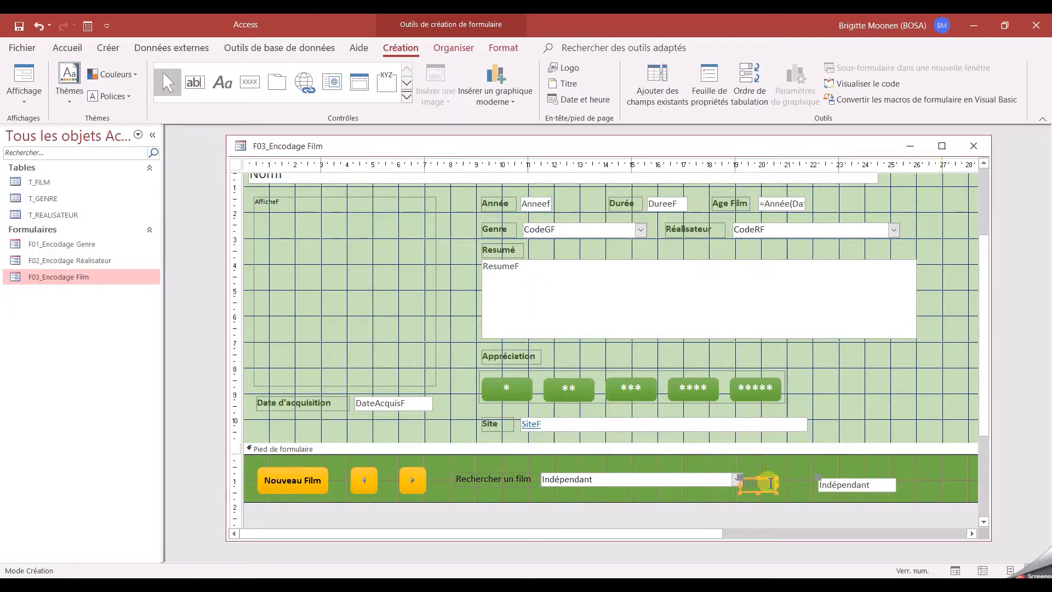
key(Delete)
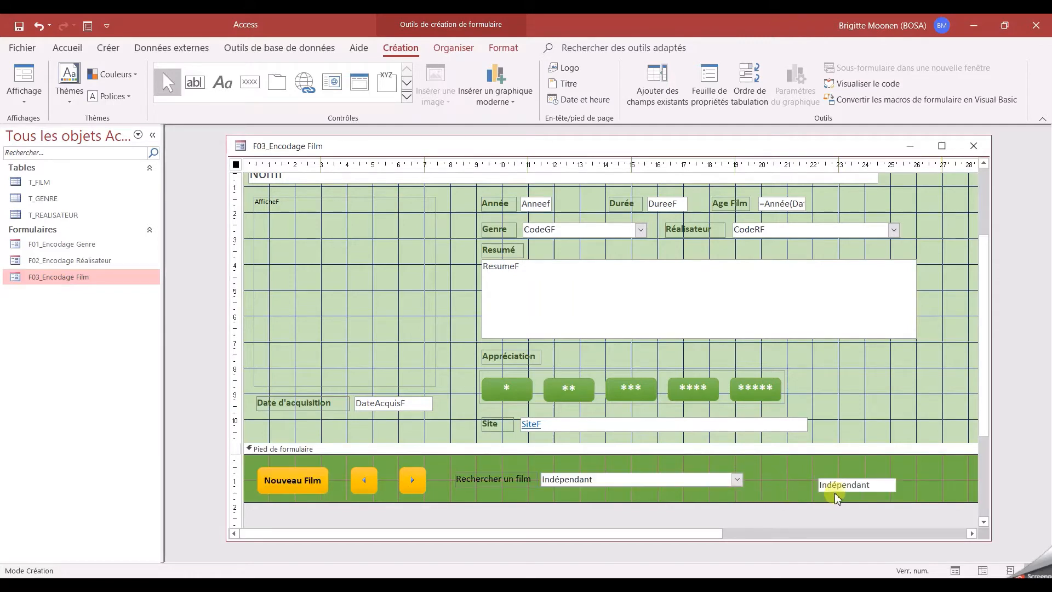
drag(838, 486, 804, 482)
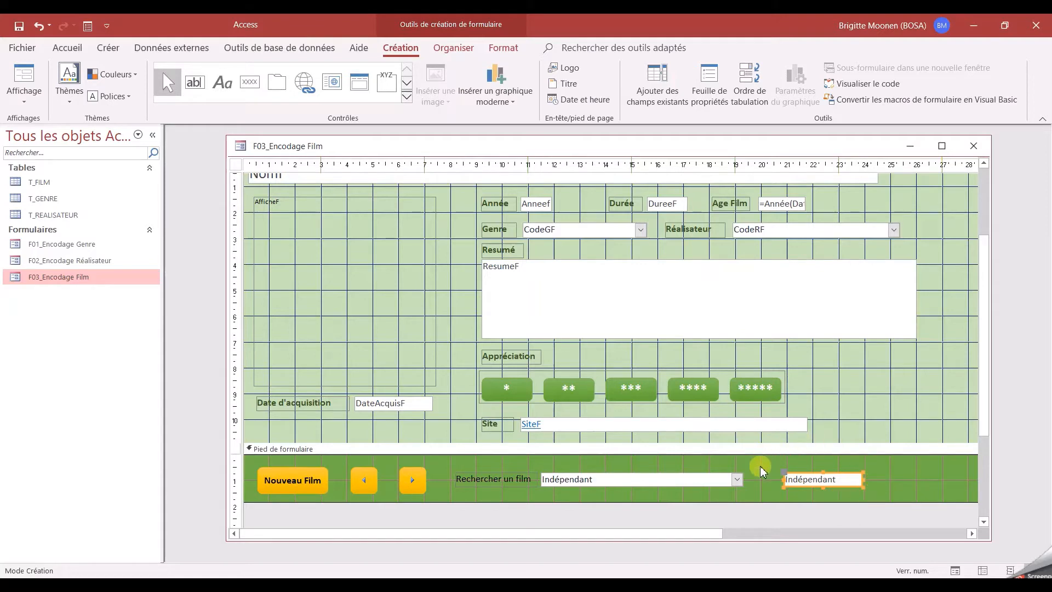
Set the footer text box's control source to =Currentrecord & " sur " & compte([nomf]) and close its properties
double_click(811, 475)
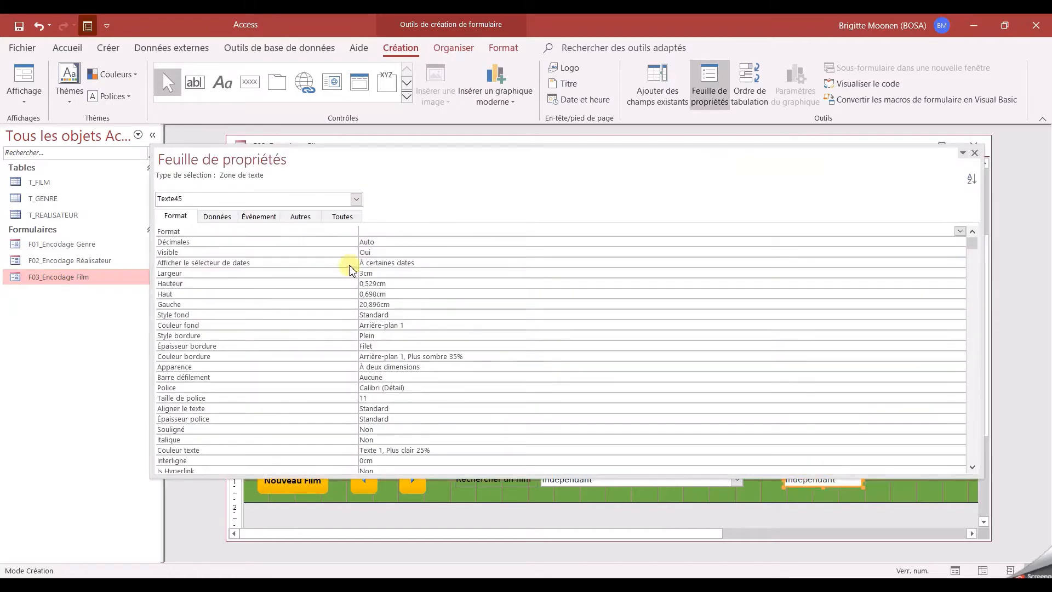
drag(412, 166, 488, 175)
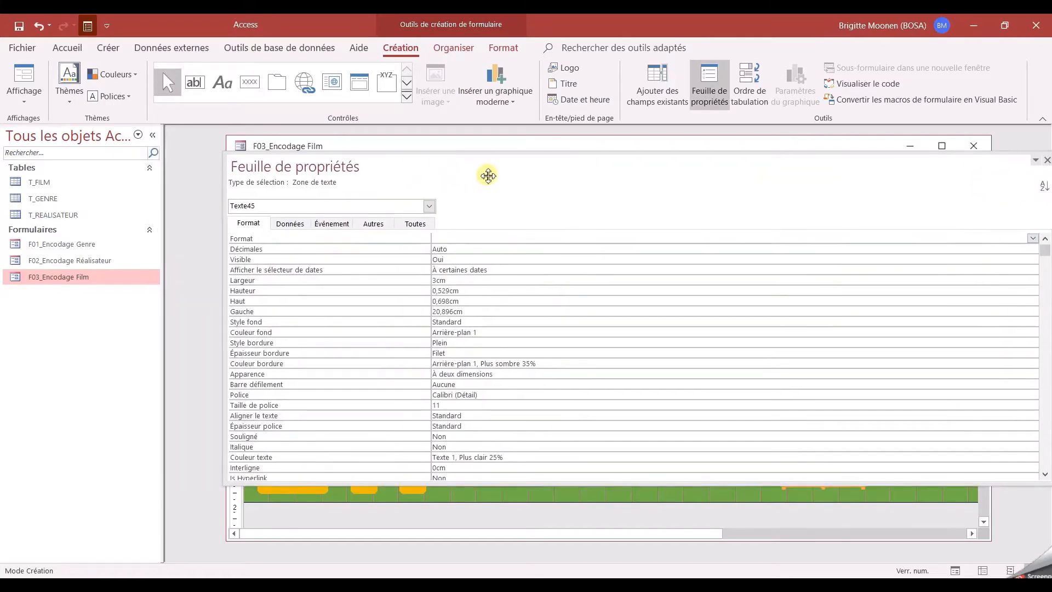
click(283, 226)
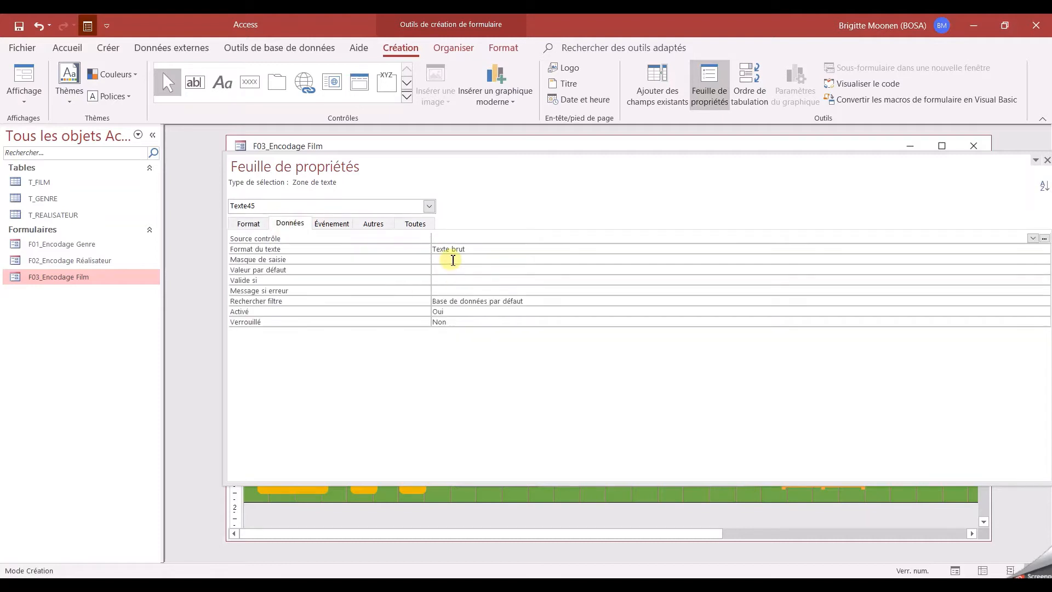
click(445, 240)
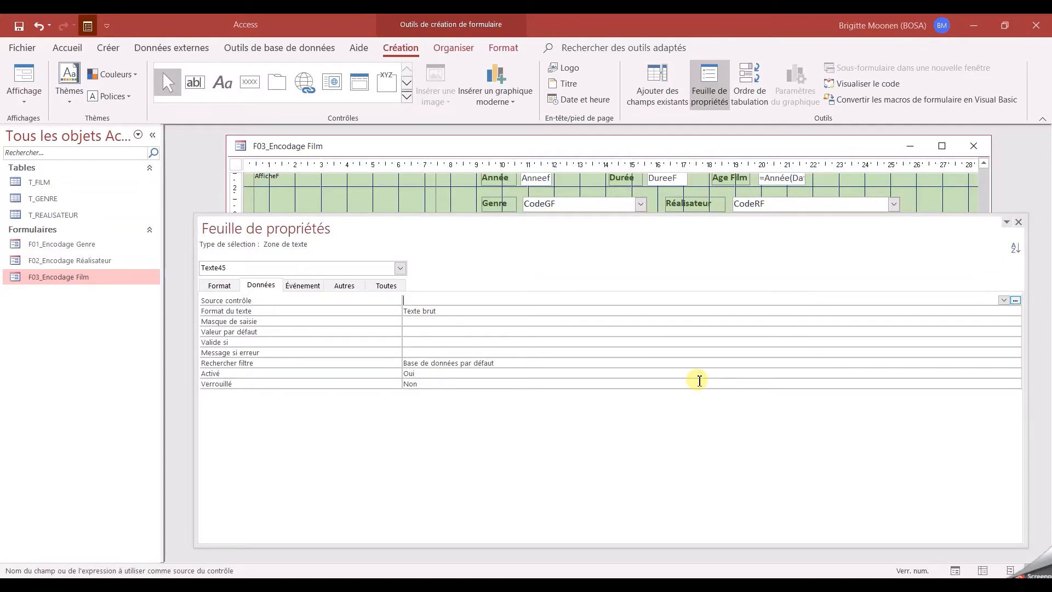
text(=)
text(Curren)
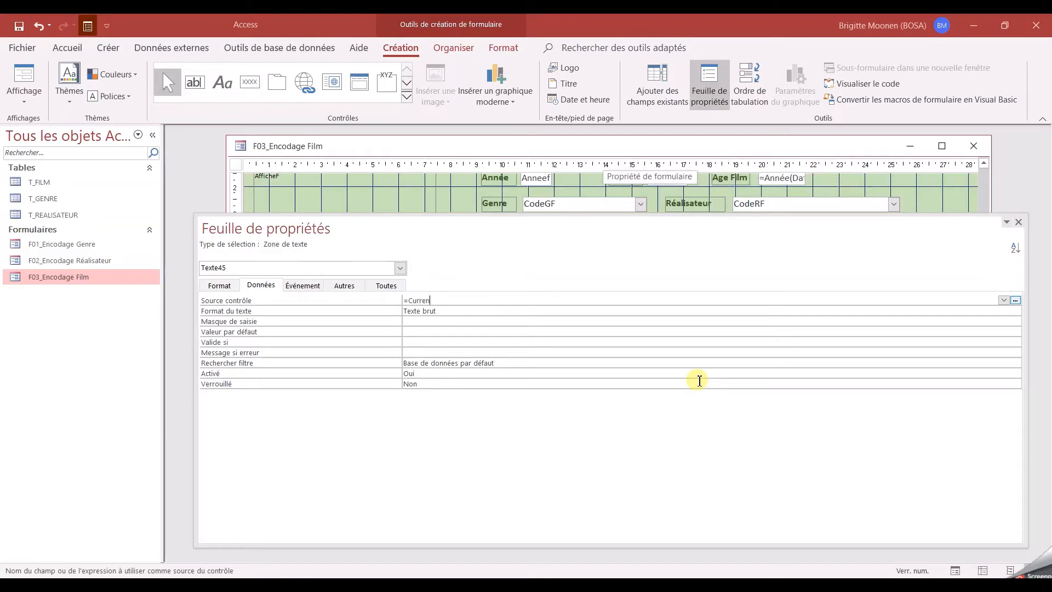
text(trecord)
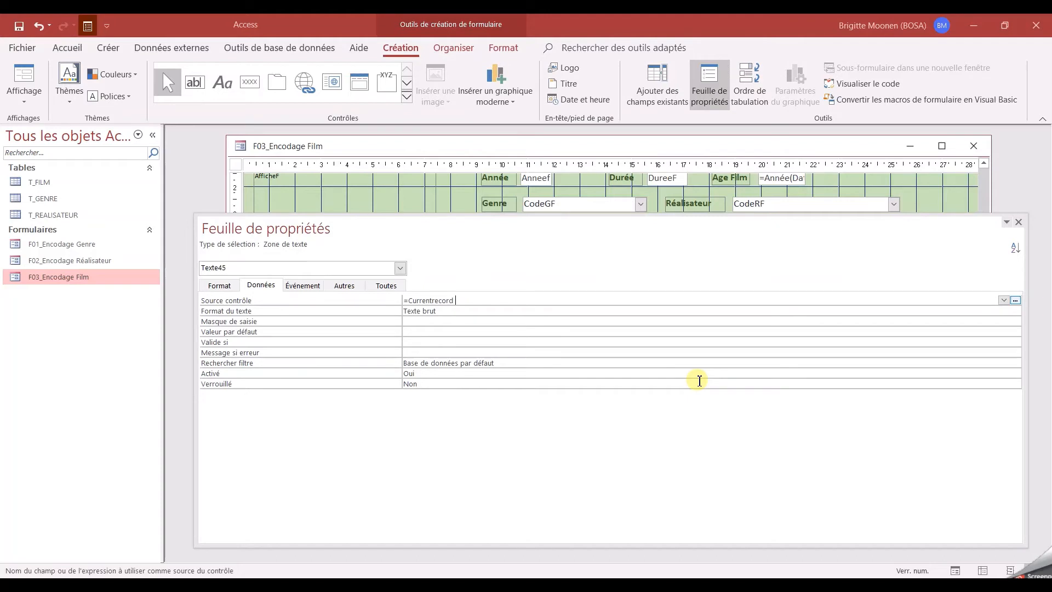
text(& " sur)
text(" &)
text(compte([)
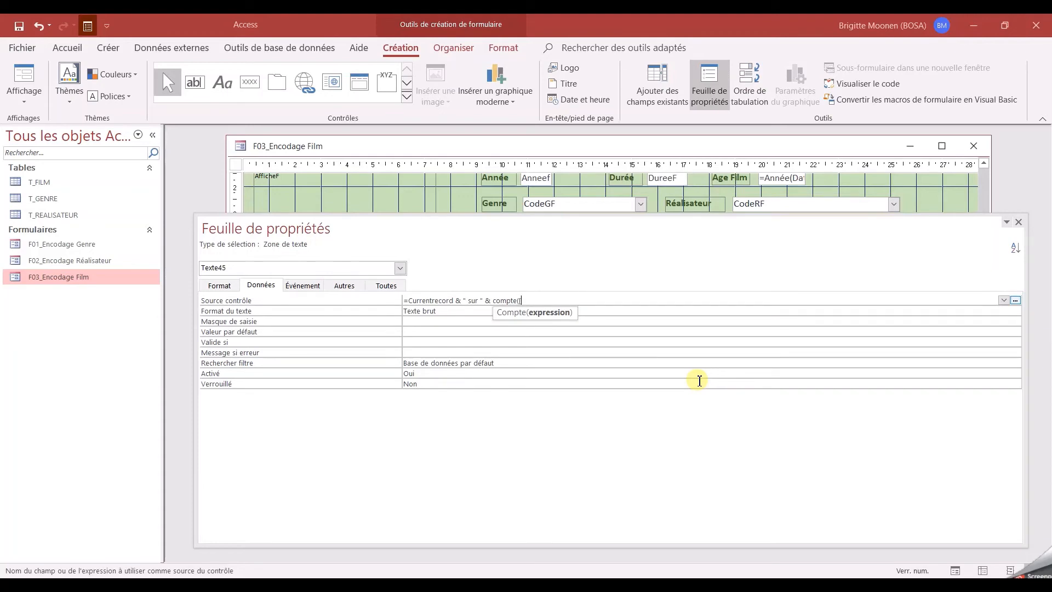
text(nomf)
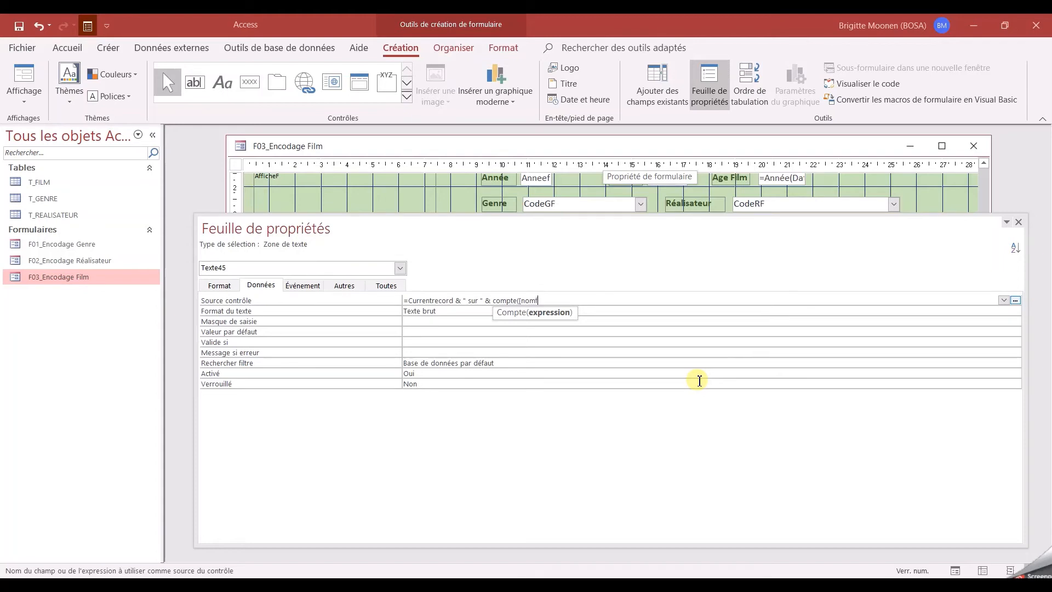
text(])
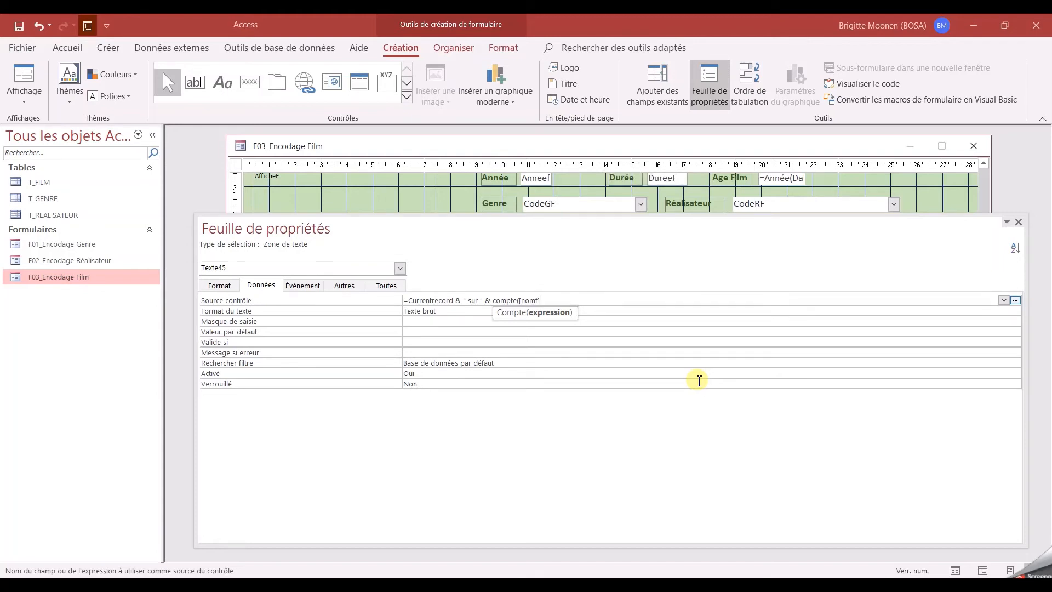
text())
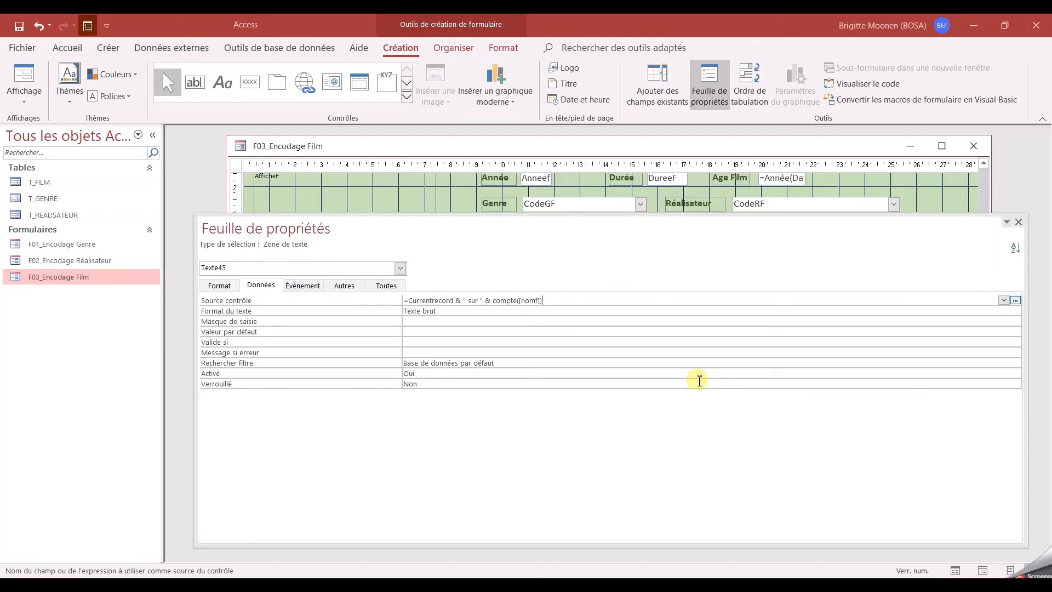
click(577, 310)
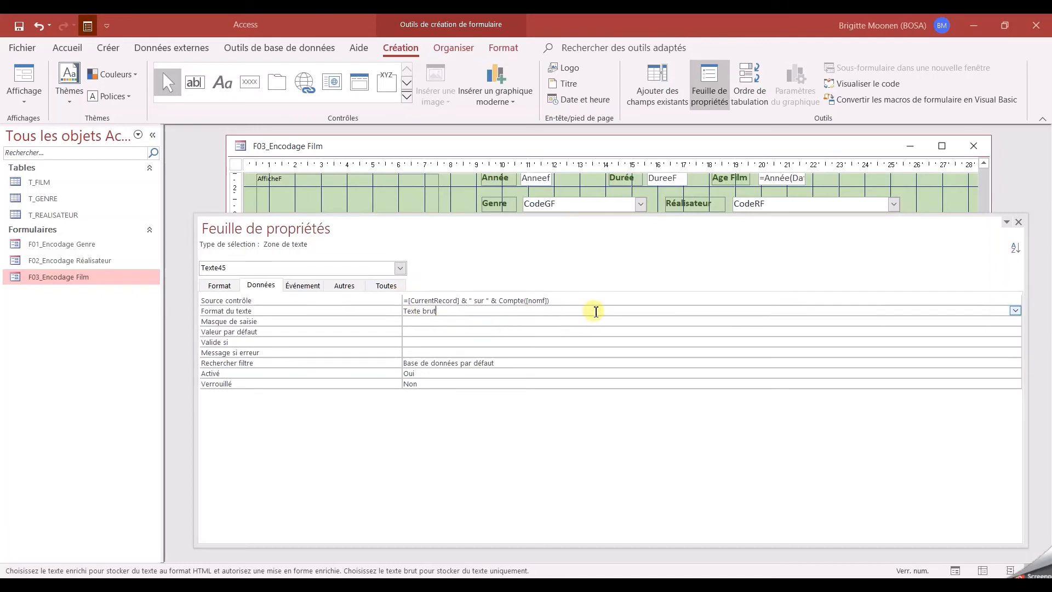
click(1019, 222)
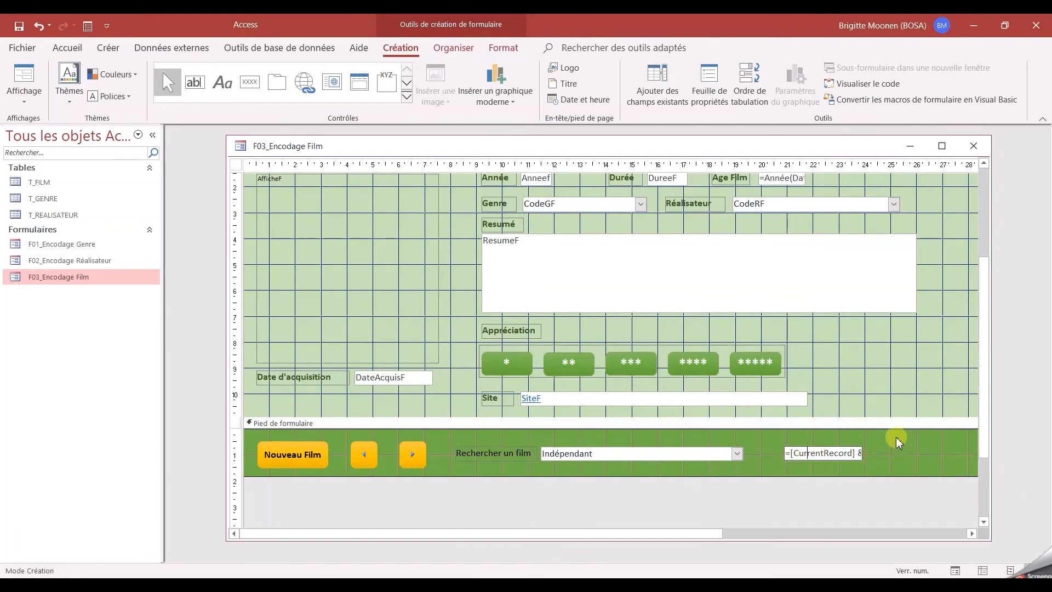
Display the form in Form view and browse forward and back through the film records to test the record counter
click(28, 77)
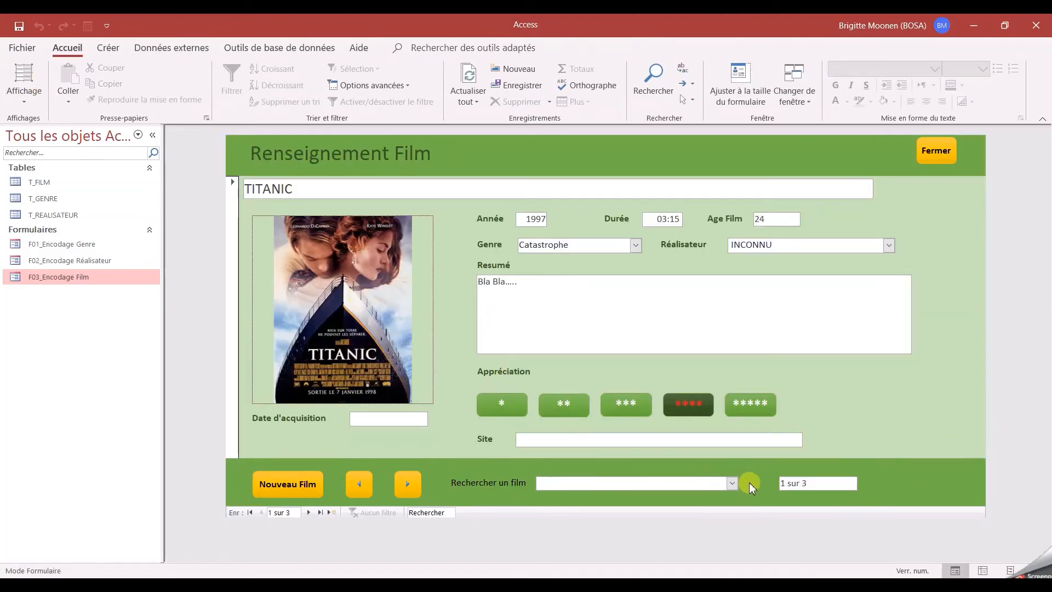
click(408, 485)
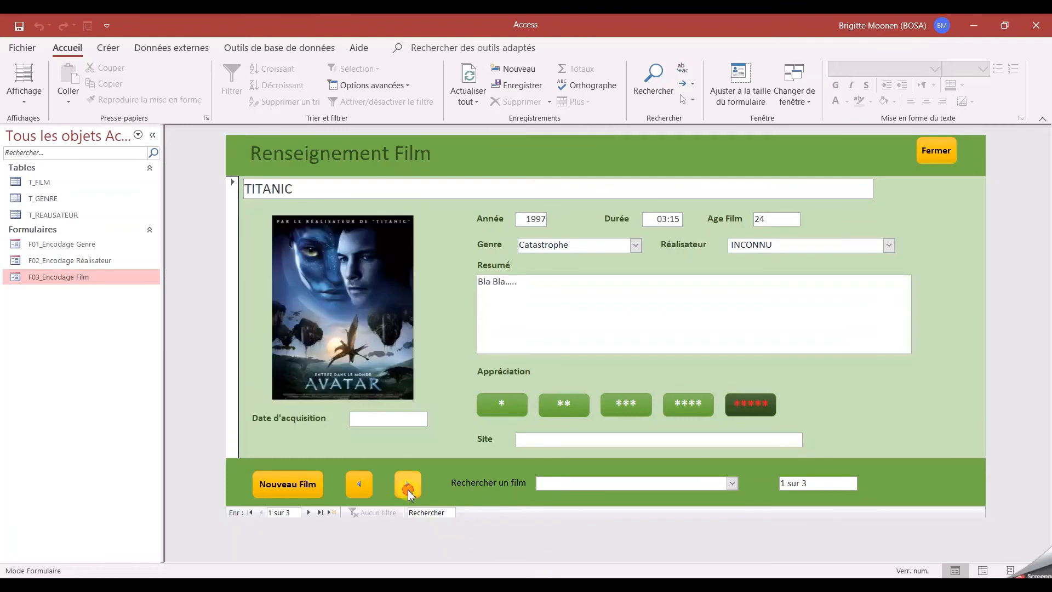
click(406, 486)
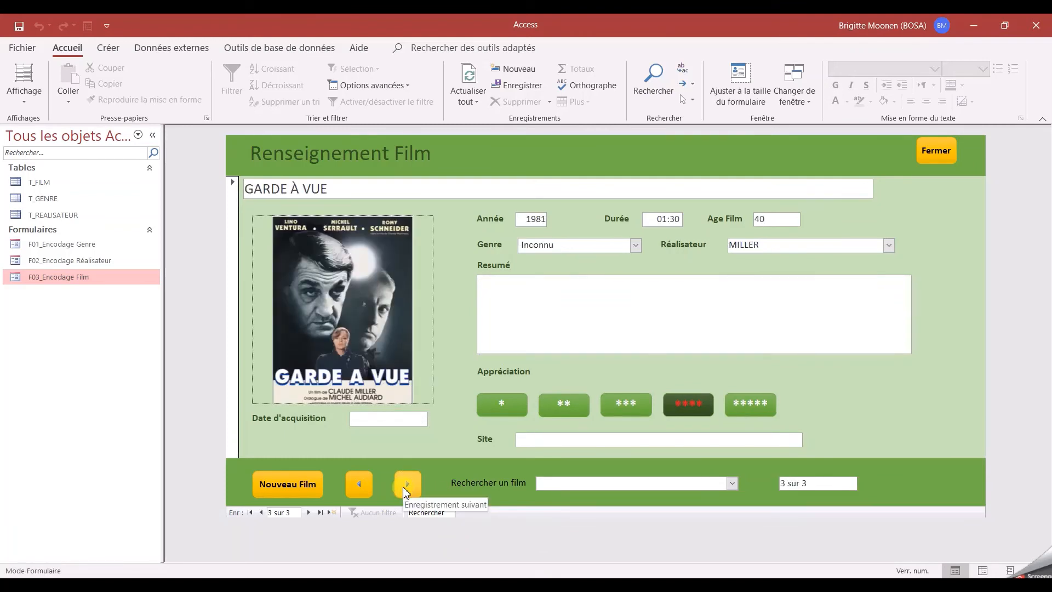
click(356, 485)
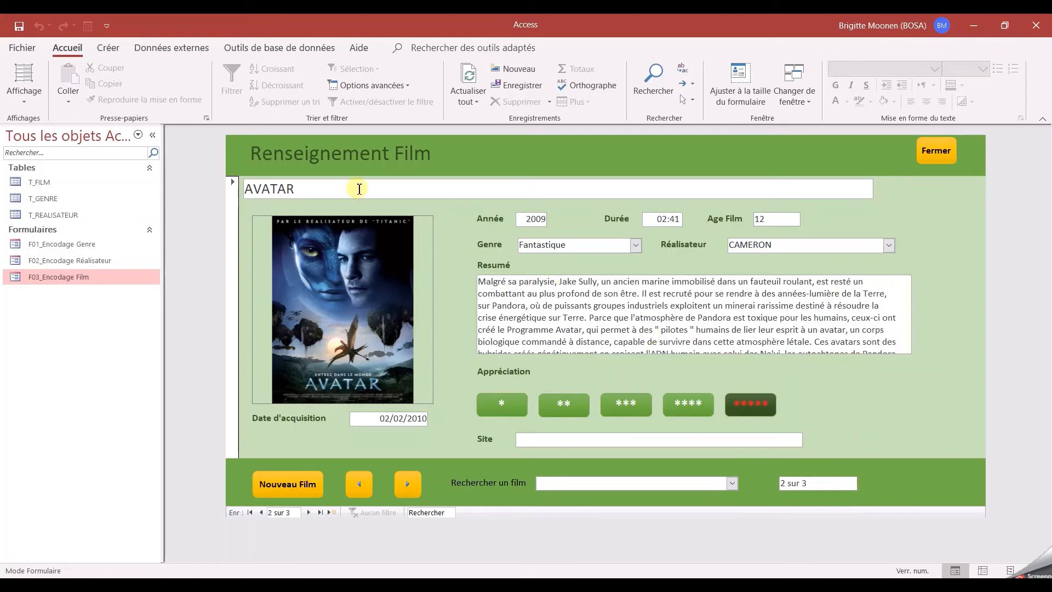
Switch the form to Layout view and narrow the record counter text box in the footer to fit its content
click(24, 103)
click(50, 225)
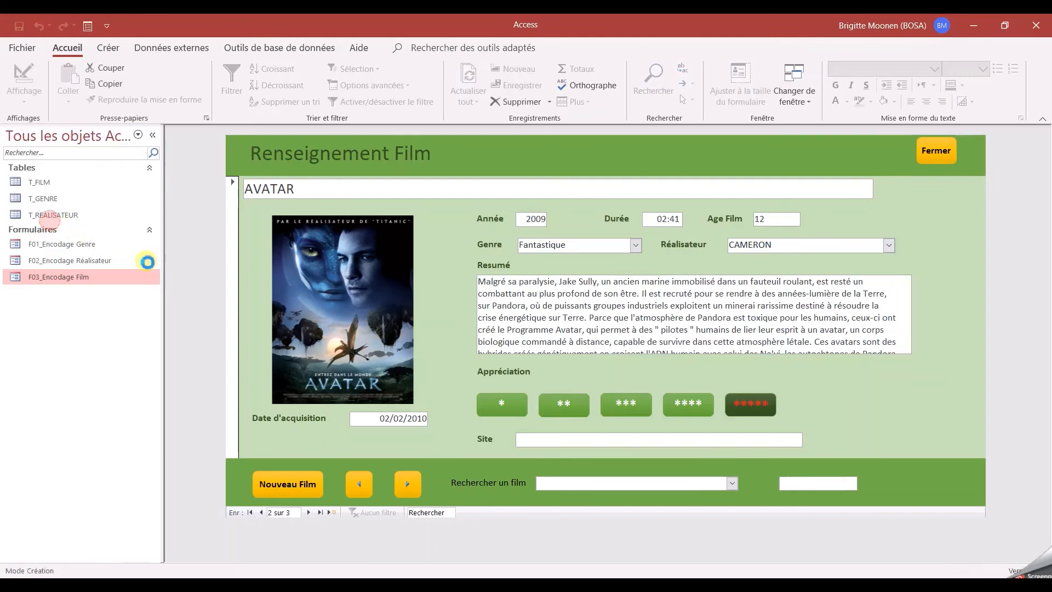
scroll(819, 447, down, 3)
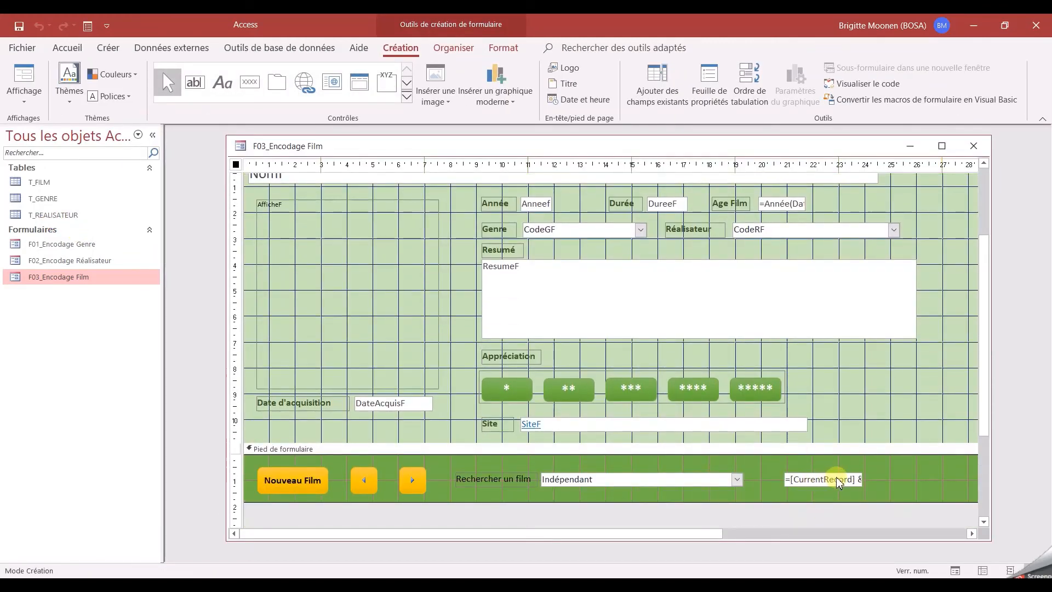
click(24, 103)
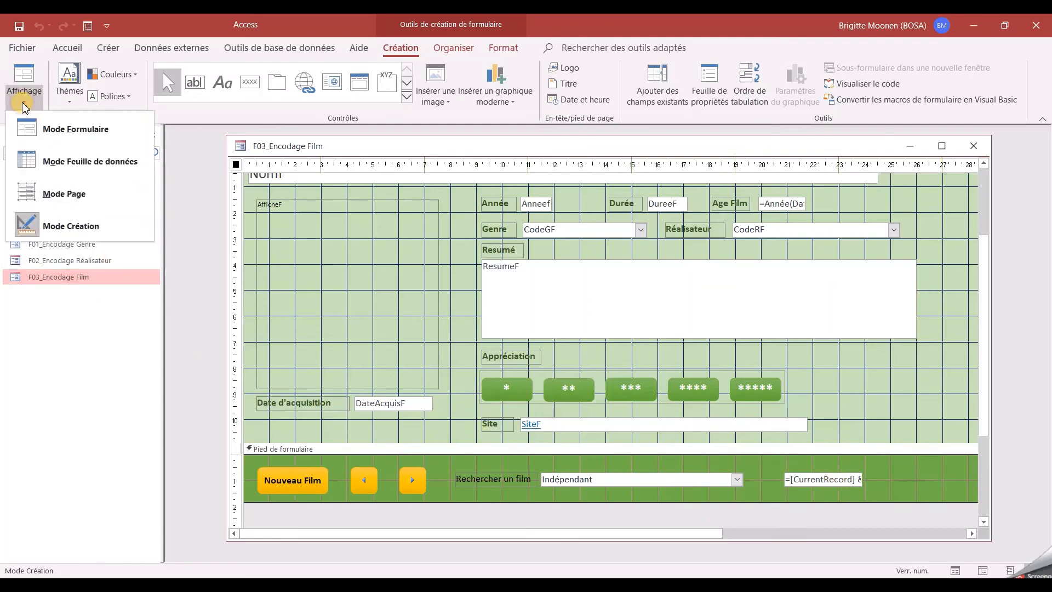
click(64, 198)
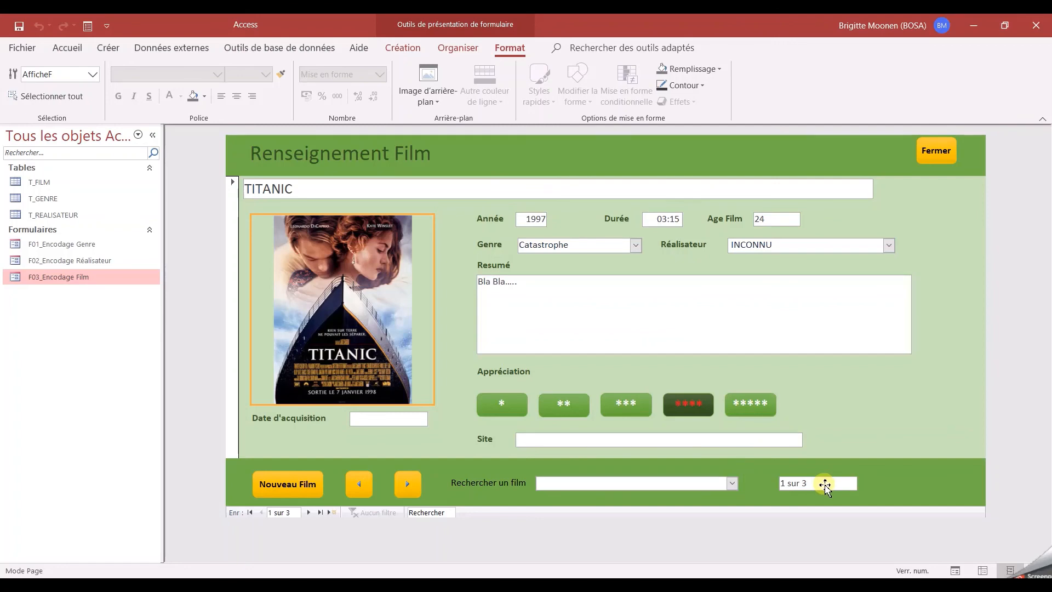
click(846, 484)
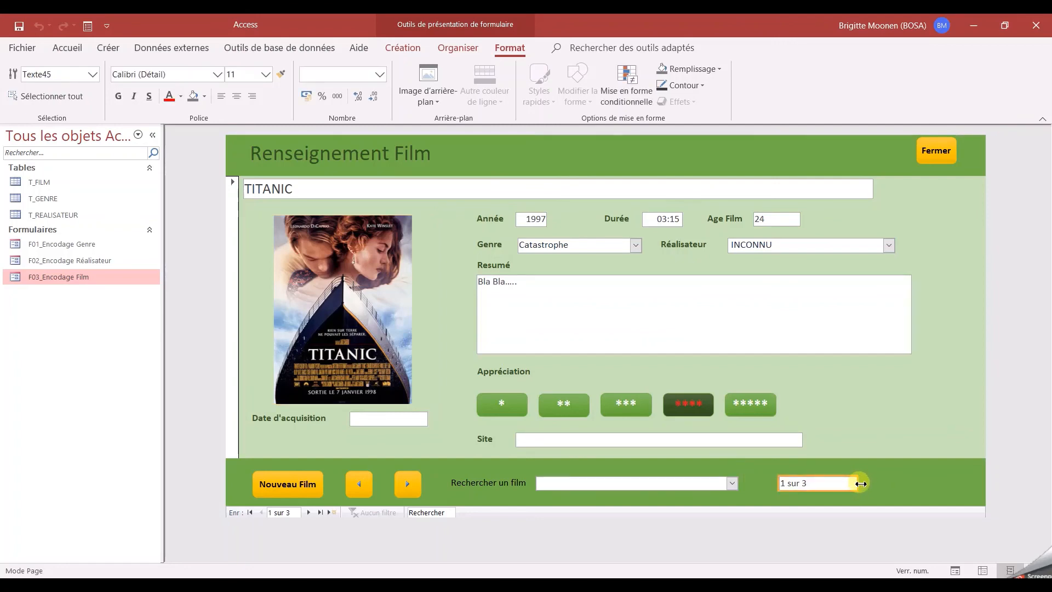
drag(861, 483, 820, 488)
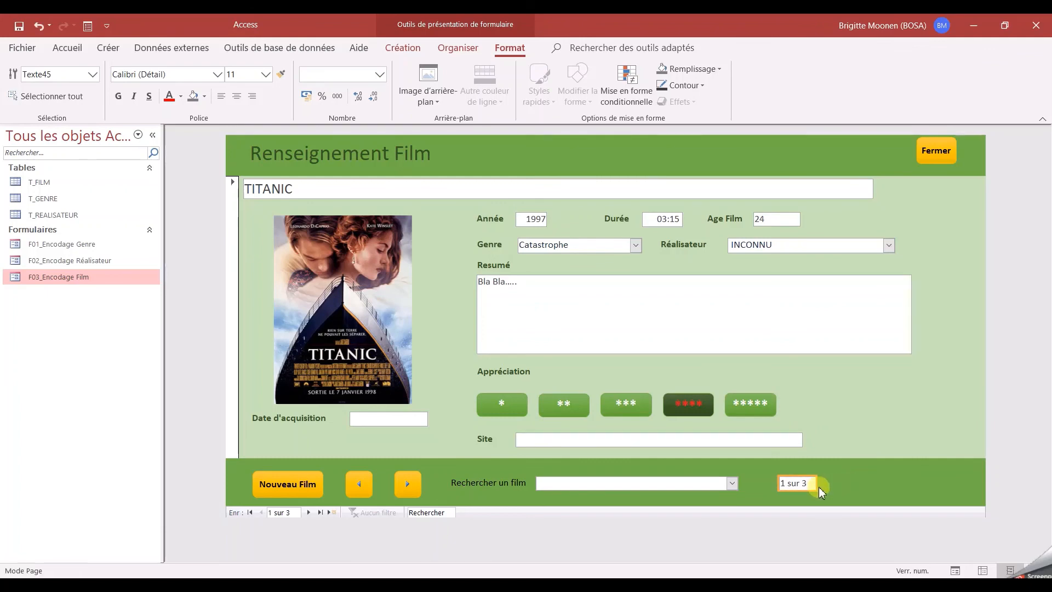